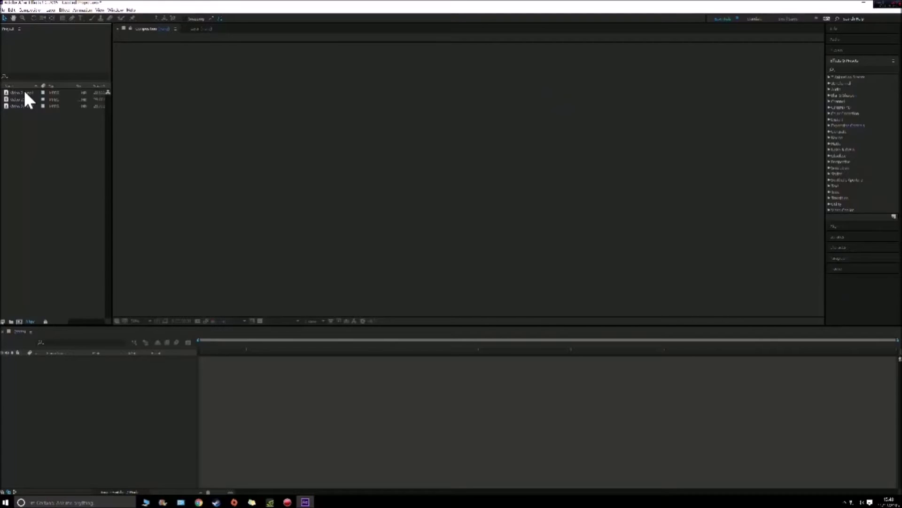
Create a composition from the first video clip and add the other two clips as layers beneath it
{"action": "left_click", "coordinate": [25, 92]}
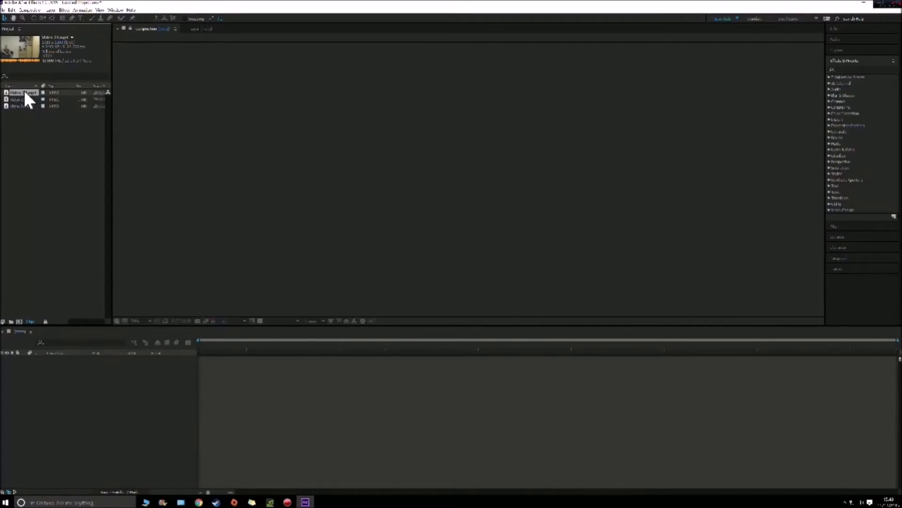
{"action": "left_click_drag", "start_coordinate": [38, 106], "coordinate": [66, 415]}
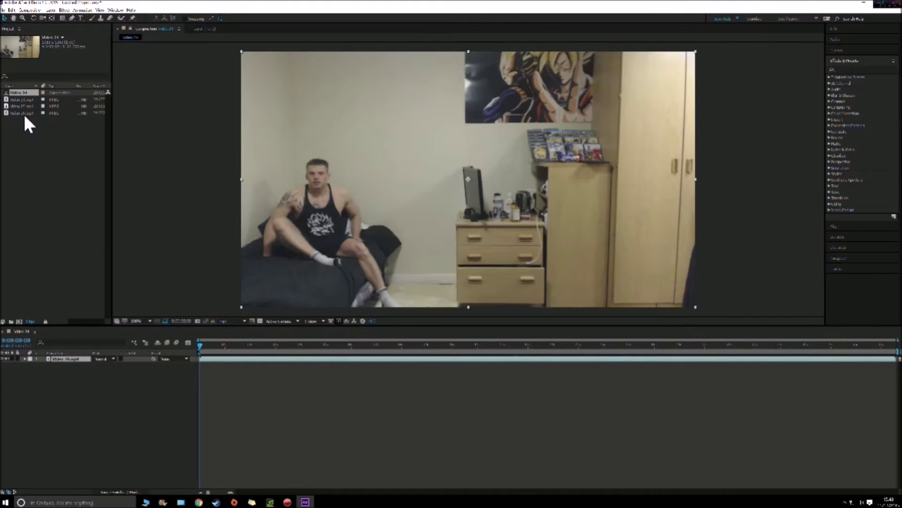
{"action": "left_click_drag", "start_coordinate": [22, 106], "coordinate": [49, 378]}
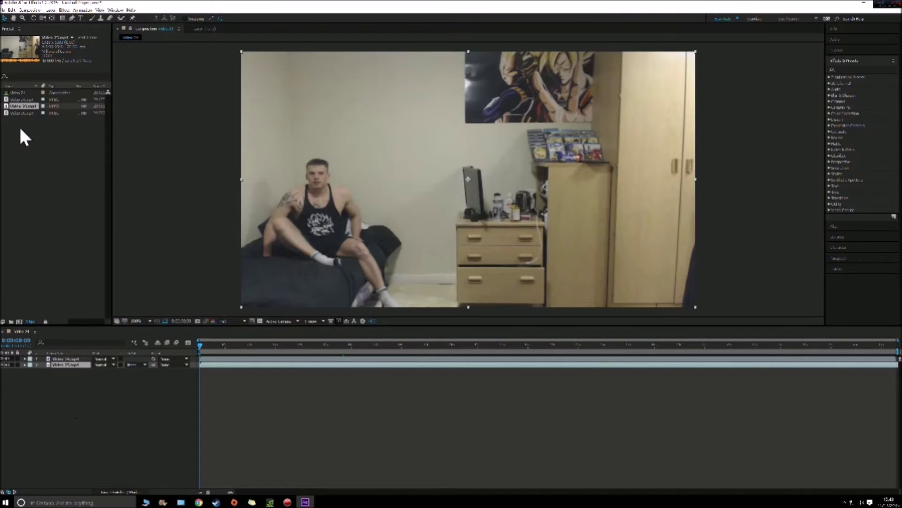
{"action": "left_click_drag", "start_coordinate": [22, 113], "coordinate": [25, 395]}
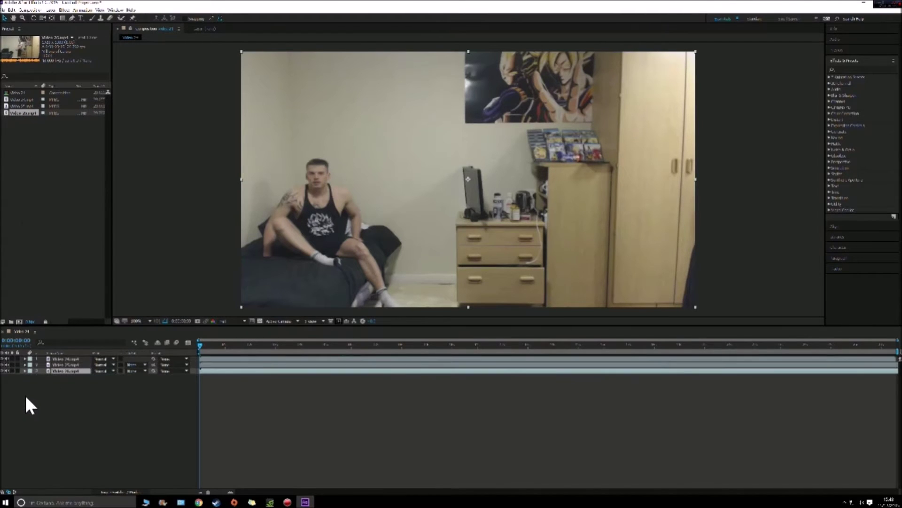
Draw a closed Pen tool mask on the top video layer around the man on the bed, extending past the frame edges
{"action": "left_click", "coordinate": [69, 359]}
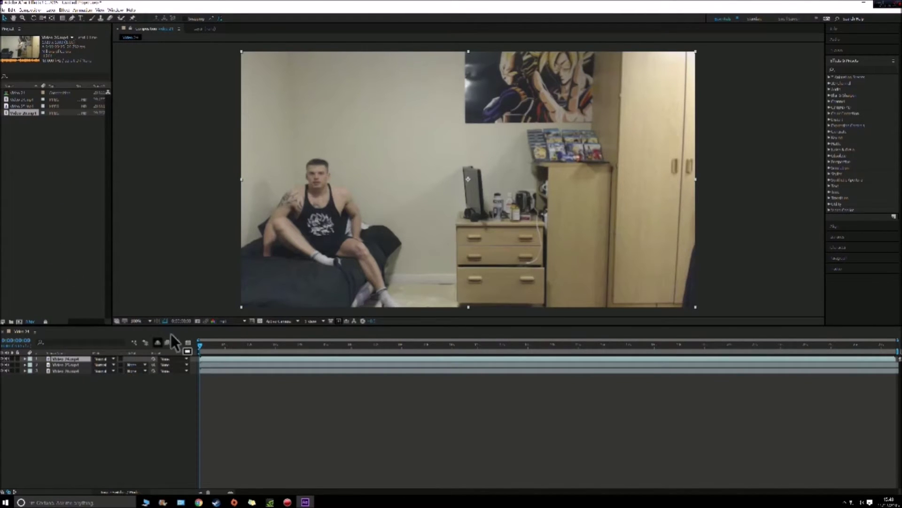
{"action": "left_click", "coordinate": [72, 18]}
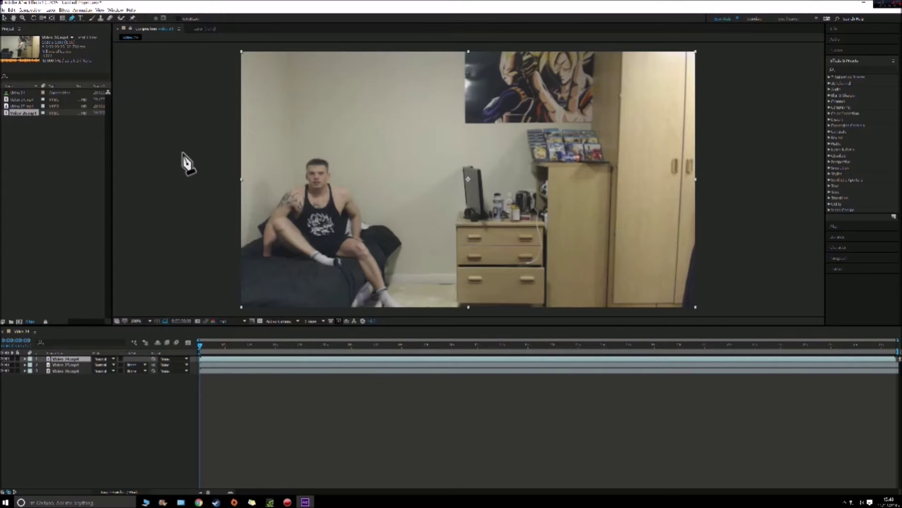
{"action": "left_click", "coordinate": [225, 175]}
{"action": "left_click", "coordinate": [327, 142]}
{"action": "left_click", "coordinate": [375, 206]}
{"action": "left_click", "coordinate": [388, 238]}
{"action": "left_click", "coordinate": [401, 291]}
{"action": "left_click", "coordinate": [407, 311]}
{"action": "left_click", "coordinate": [242, 314]}
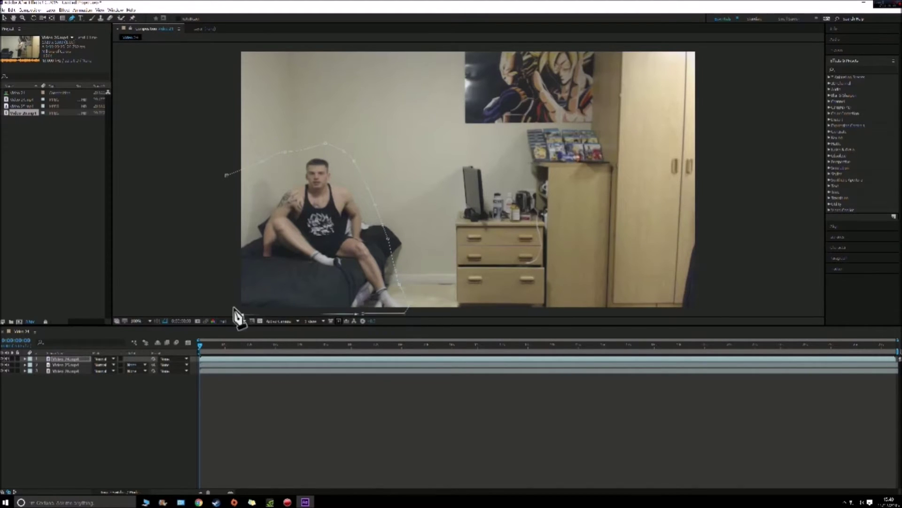
{"action": "left_click", "coordinate": [227, 174]}
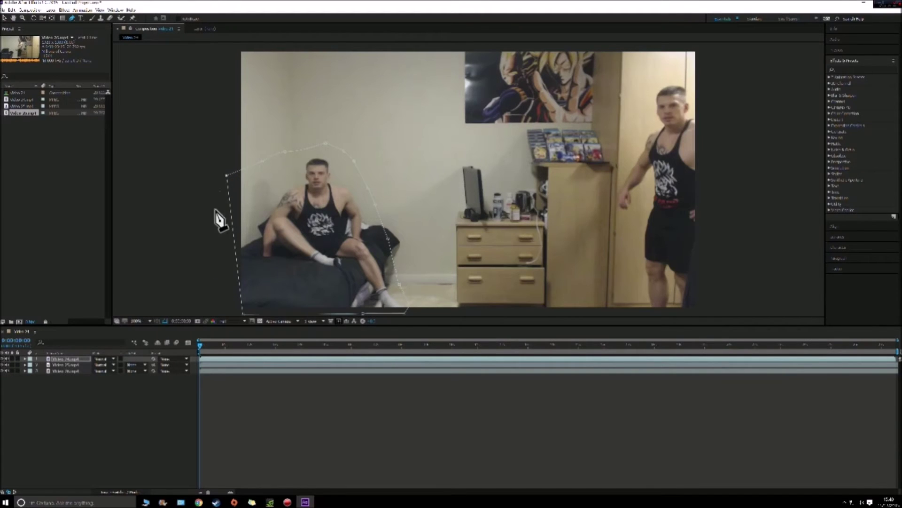
Enable Mask Path keyframing for the top layer's mask at about 0:00:13:24
{"action": "left_click_drag", "start_coordinate": [200, 345], "coordinate": [549, 345]}
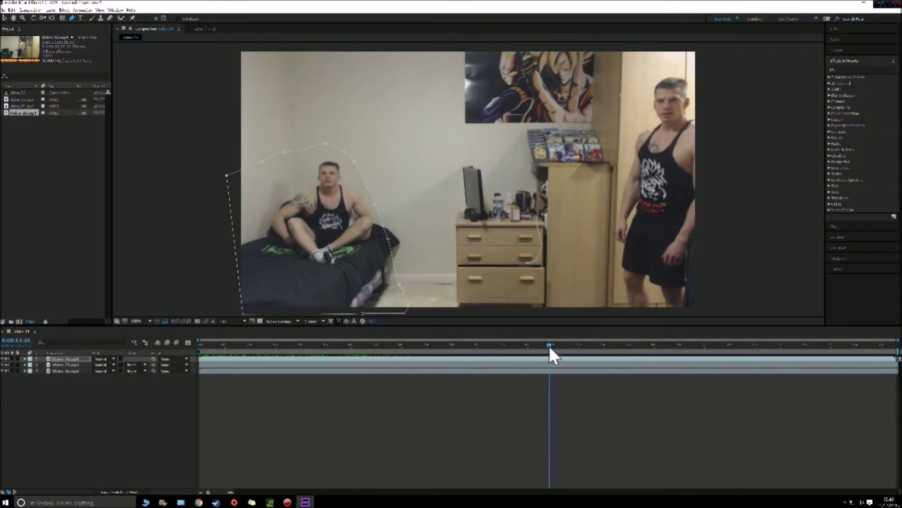
{"action": "left_click", "coordinate": [26, 356]}
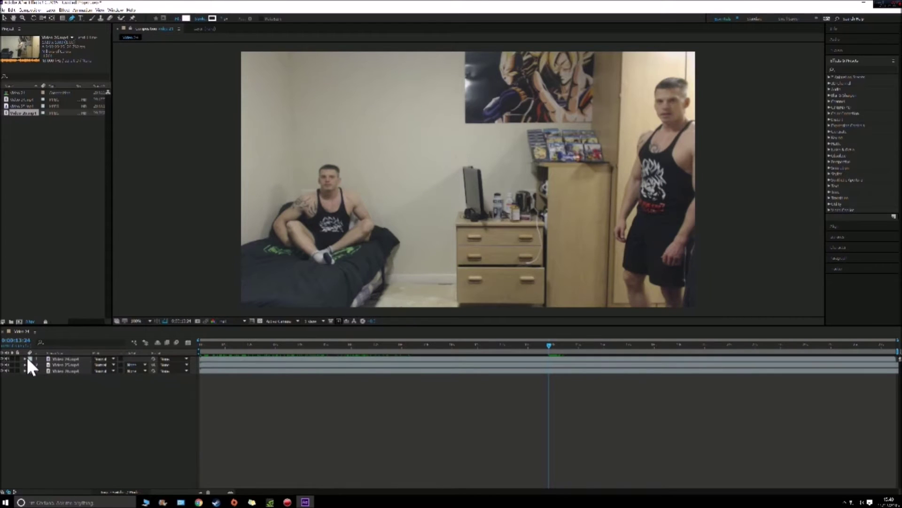
{"action": "left_click", "coordinate": [25, 359]}
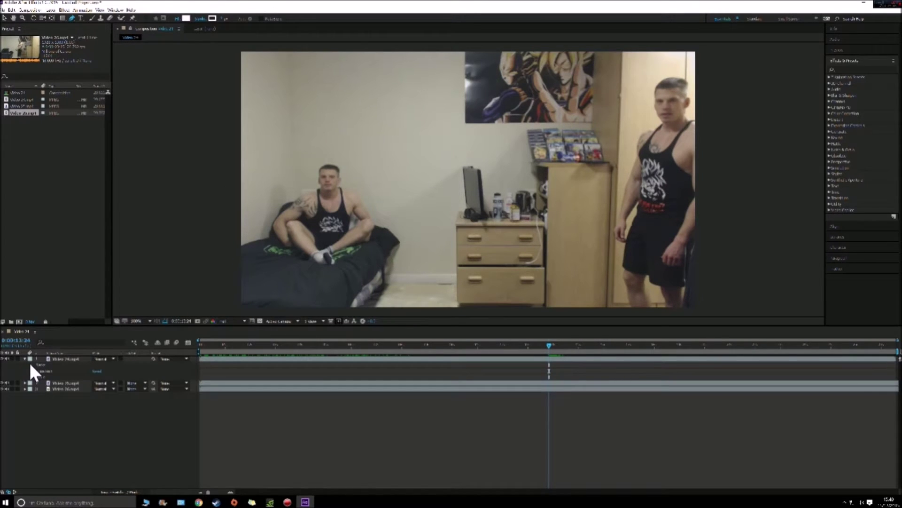
{"action": "left_click", "coordinate": [30, 365]}
{"action": "left_click", "coordinate": [37, 371]}
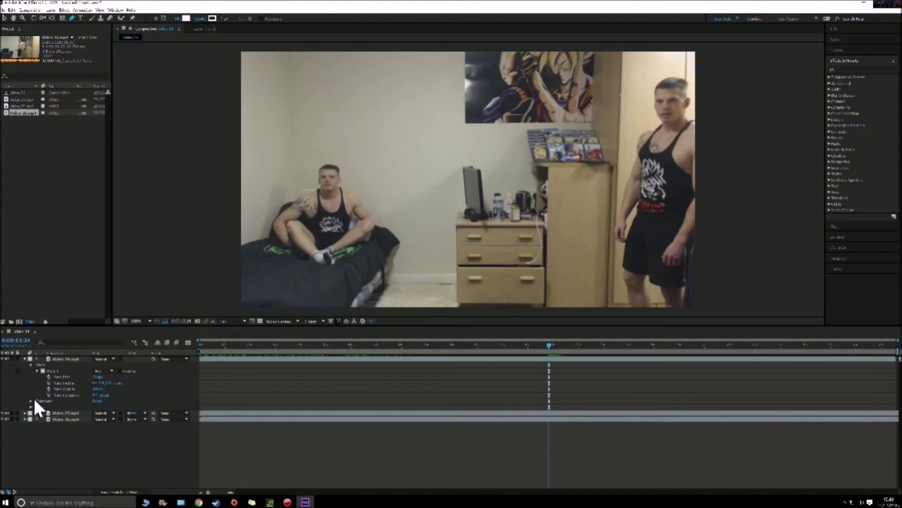
{"action": "left_click", "coordinate": [47, 376]}
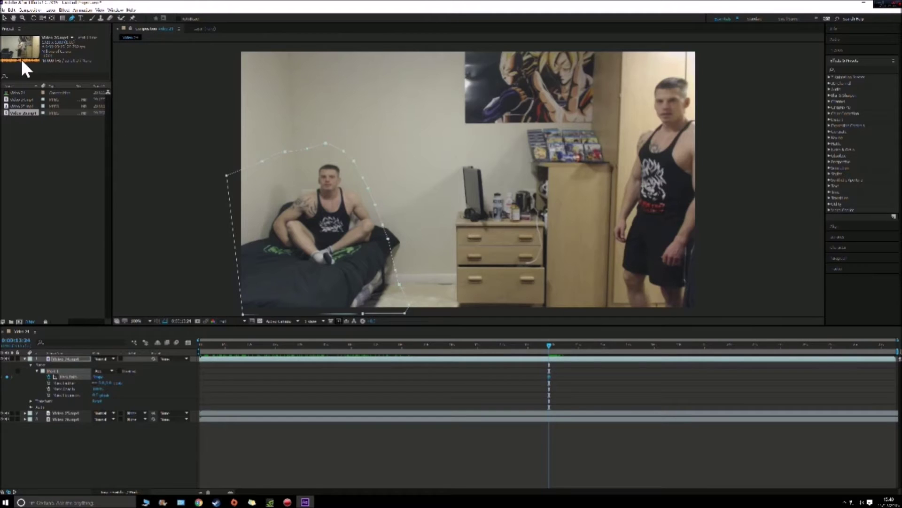
Check the top layer's mask outline up to about 0:00:22:10 and adjust its Mask Feather slightly
{"action": "left_click", "coordinate": [5, 17]}
{"action": "left_click", "coordinate": [392, 237]}
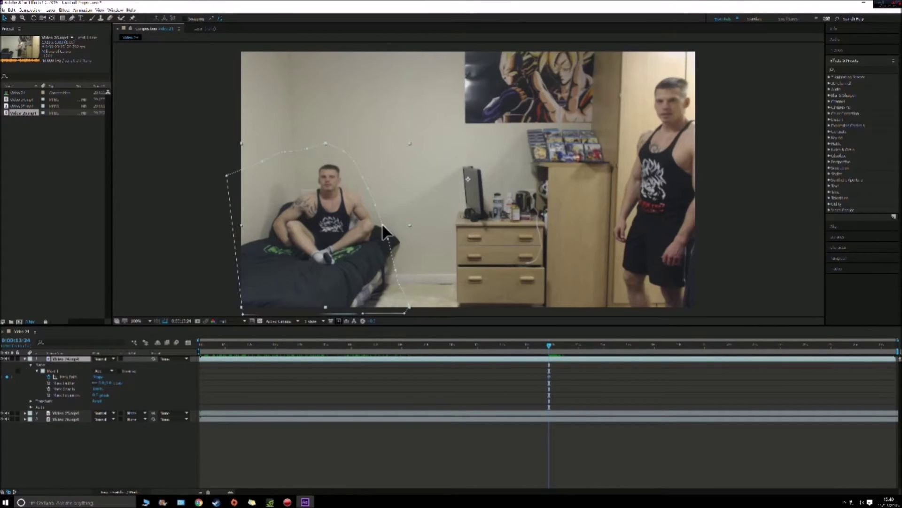
{"action": "left_click", "coordinate": [385, 229]}
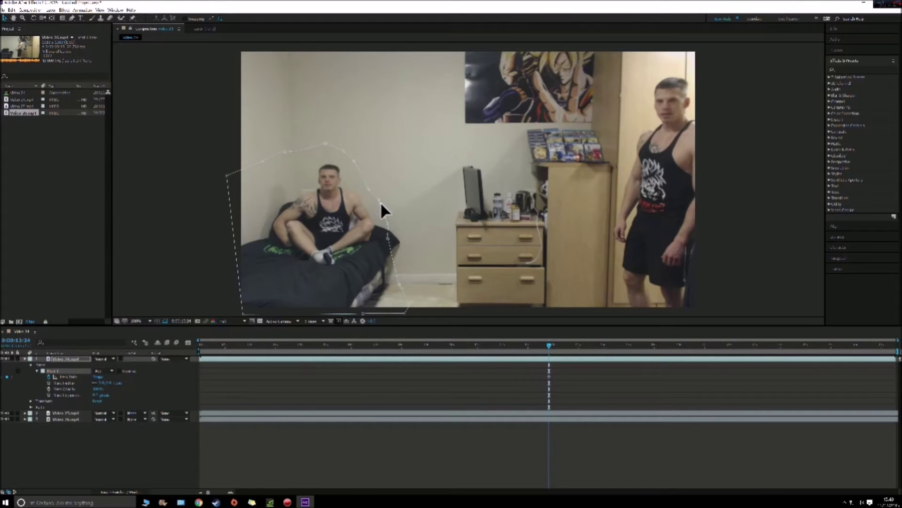
{"action": "left_click_drag", "start_coordinate": [548, 344], "coordinate": [764, 356]}
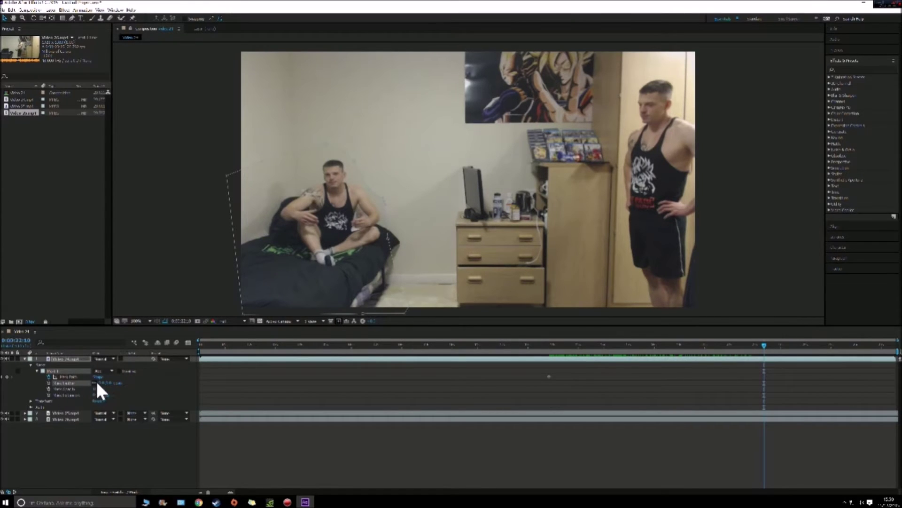
{"action": "left_click_drag", "start_coordinate": [104, 383], "coordinate": [107, 386]}
At the start of the composition, draw a closed Pen tool mask on the second video layer around the man by the wardrobe
{"action": "left_click", "coordinate": [67, 413]}
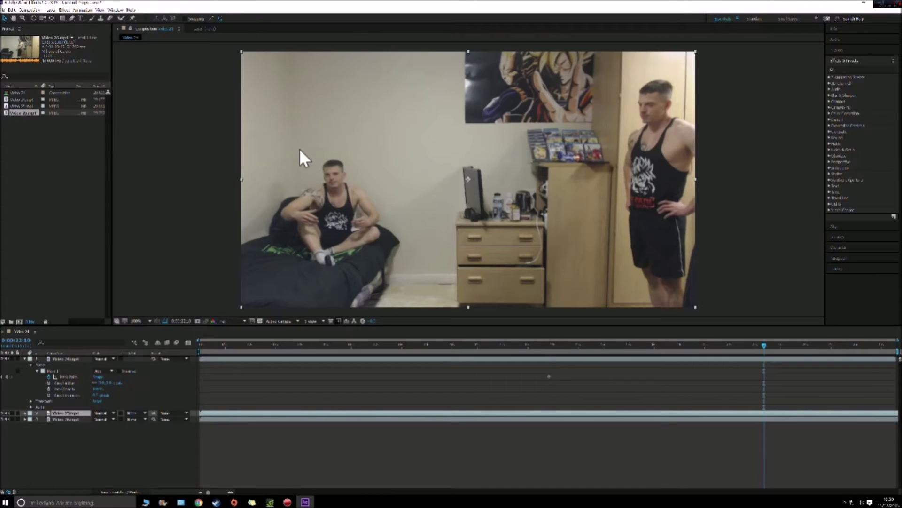
{"action": "left_click_drag", "start_coordinate": [761, 345], "coordinate": [199, 373]}
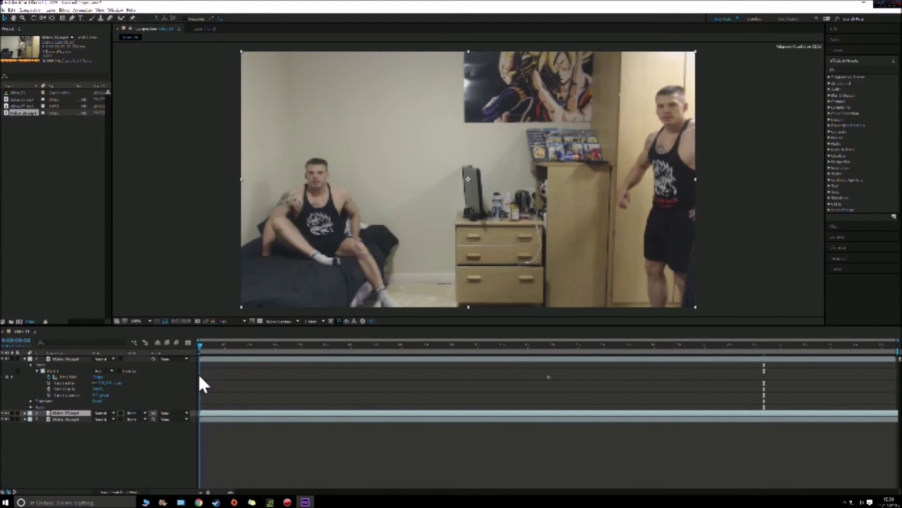
{"action": "left_click", "coordinate": [71, 18]}
{"action": "left_click", "coordinate": [628, 311]}
{"action": "left_click", "coordinate": [612, 231]}
{"action": "left_click", "coordinate": [585, 208]}
{"action": "left_click", "coordinate": [590, 173]}
{"action": "left_click", "coordinate": [596, 159]}
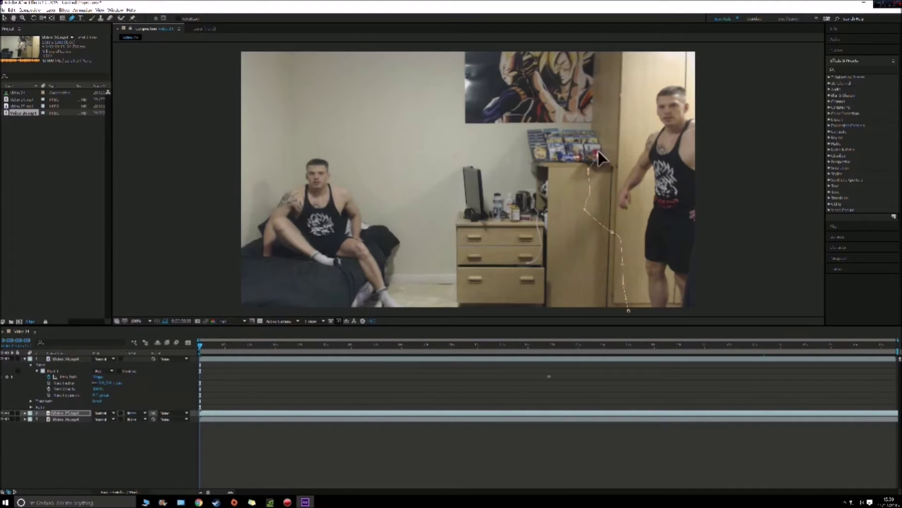
{"action": "left_click", "coordinate": [603, 101]}
{"action": "left_click_drag", "start_coordinate": [704, 62], "coordinate": [710, 63]}
{"action": "left_click", "coordinate": [733, 275]}
{"action": "left_click", "coordinate": [719, 313]}
{"action": "left_click", "coordinate": [629, 312]}
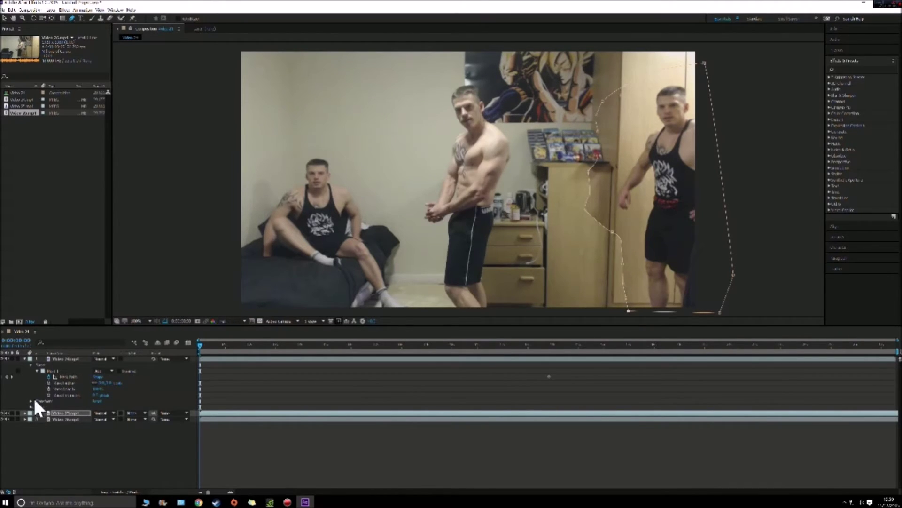
Reveal the second layer's mask properties and increase its Mask Feather to soften the edges
{"action": "left_click", "coordinate": [25, 413]}
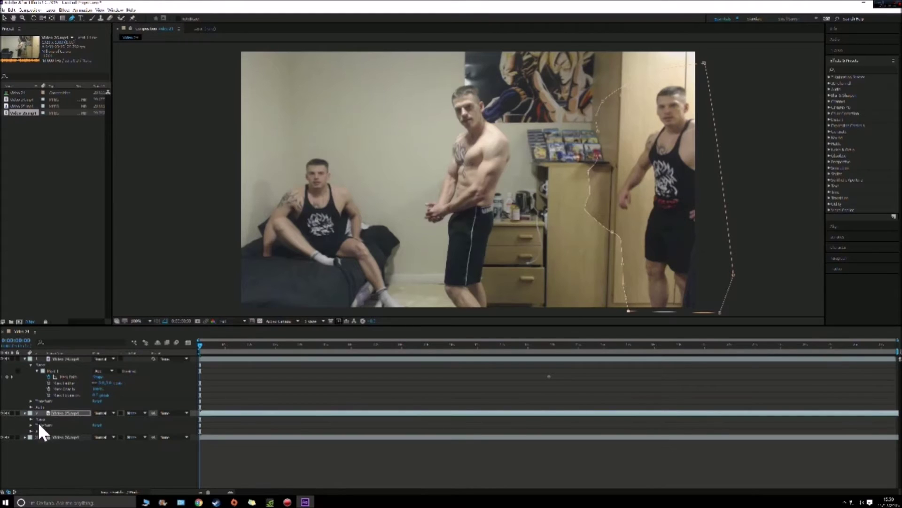
{"action": "left_click", "coordinate": [30, 419]}
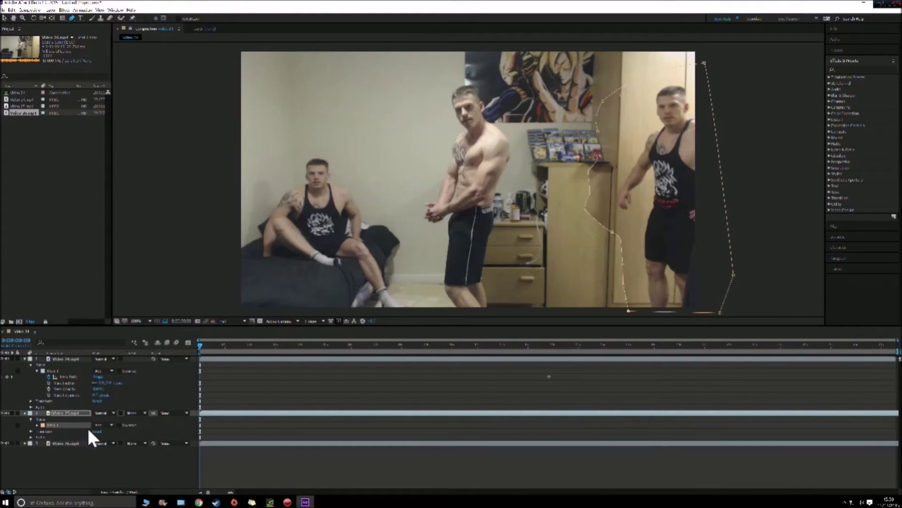
{"action": "left_click", "coordinate": [36, 425]}
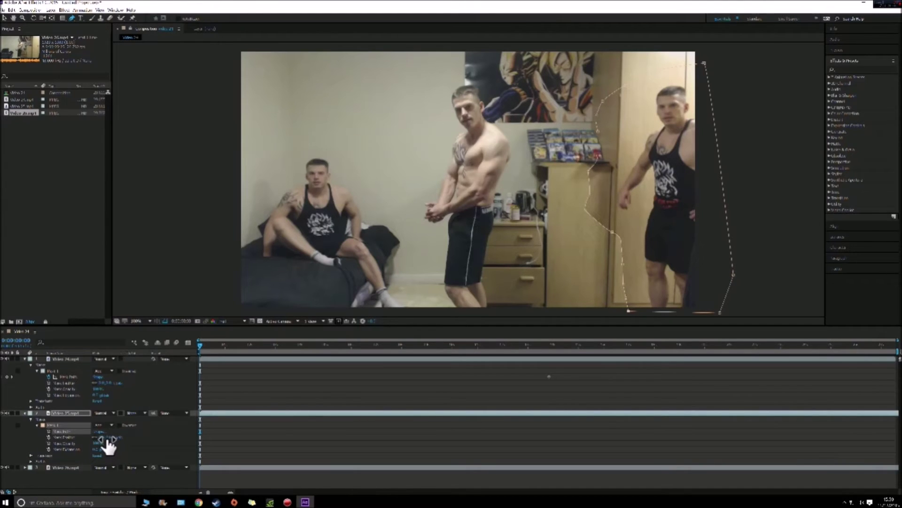
{"action": "left_click_drag", "start_coordinate": [108, 438], "coordinate": [112, 440]}
Enable Mask Path keyframing on the second layer at about 0:00:00:24 and reshape the mask's inner edge beside the wardrobe
{"action": "left_click_drag", "start_coordinate": [199, 346], "coordinate": [219, 352]}
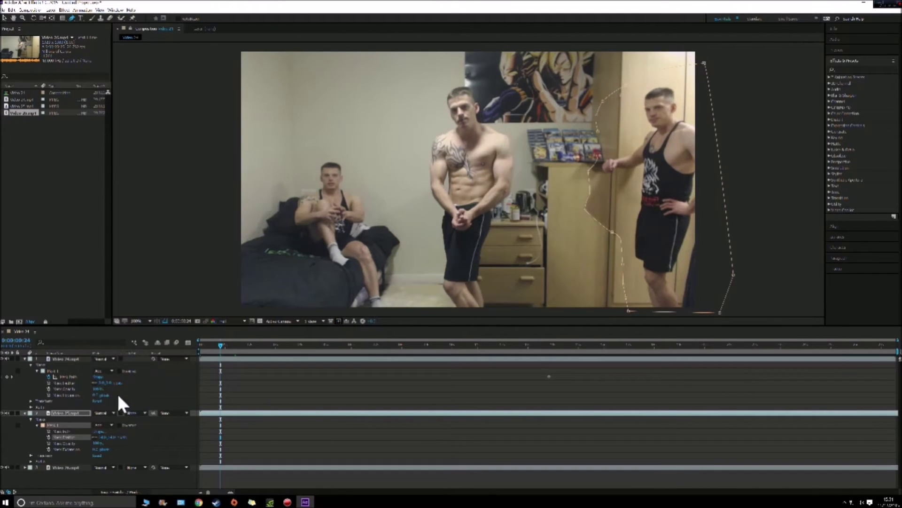
{"action": "left_click", "coordinate": [48, 431]}
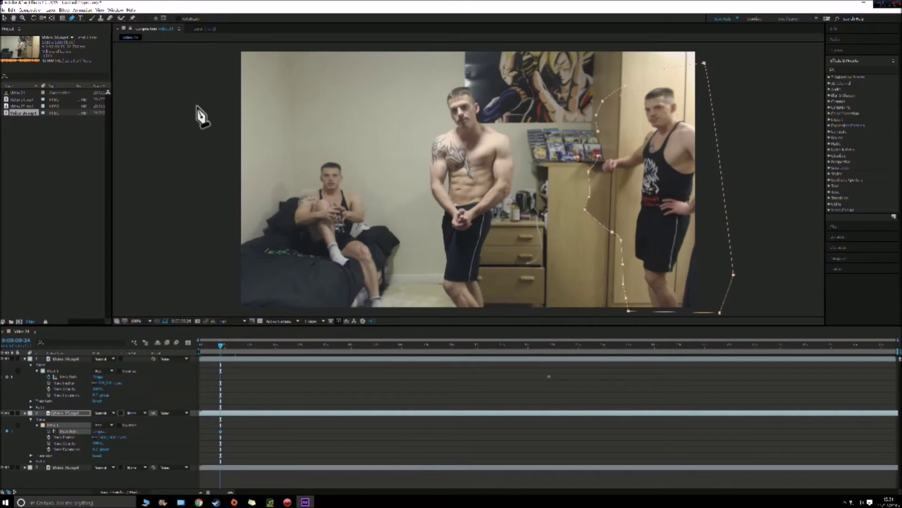
{"action": "left_click", "coordinate": [4, 18]}
{"action": "double_click", "coordinate": [587, 148]}
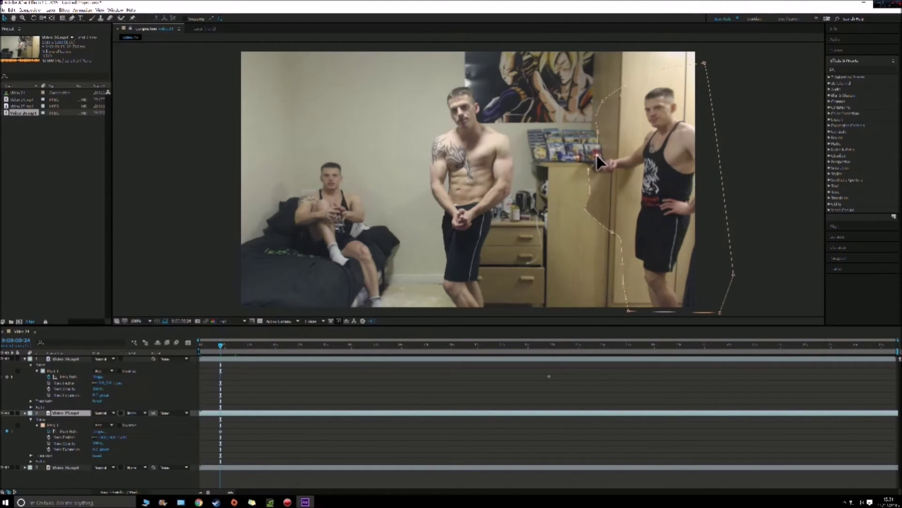
{"action": "double_click", "coordinate": [596, 153]}
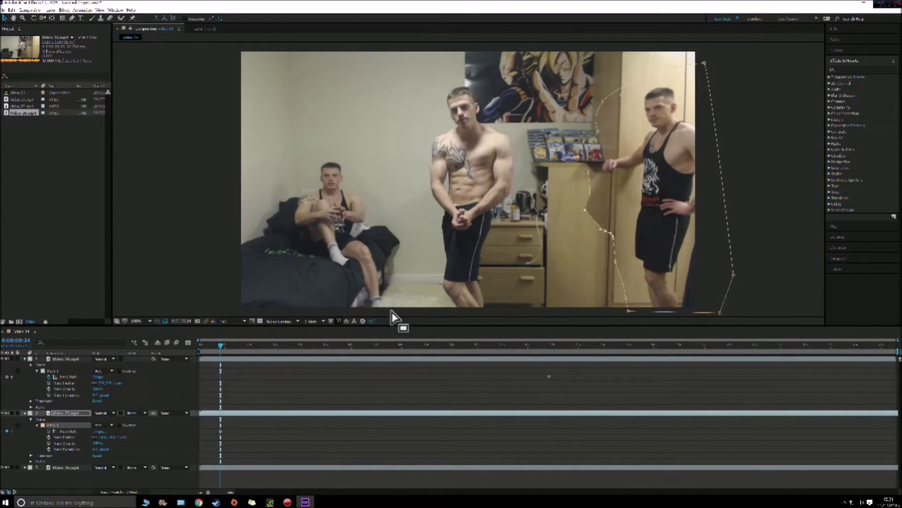
Keyframe the second layer's mask at 0:00:01:06 by adjusting the lower inner edge near the man's leg
{"action": "left_click_drag", "start_coordinate": [220, 345], "coordinate": [236, 345]}
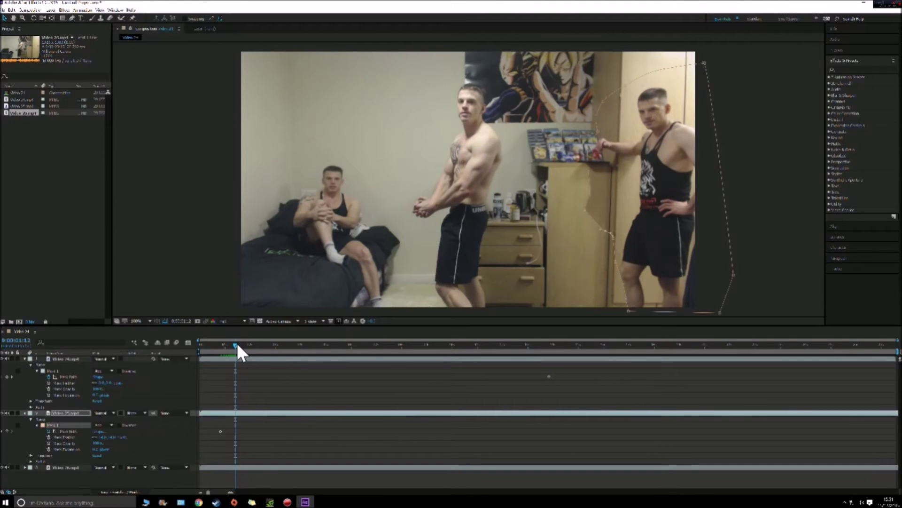
{"action": "left_click_drag", "start_coordinate": [236, 344], "coordinate": [230, 344]}
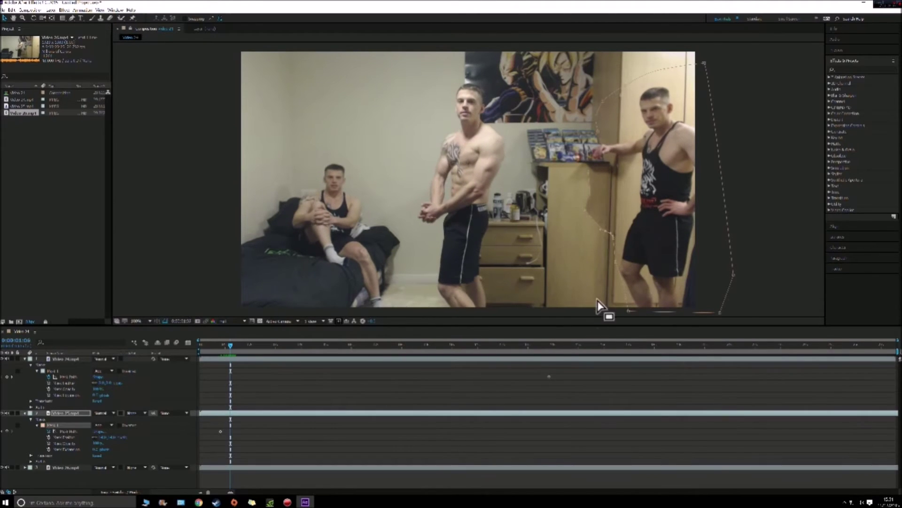
{"action": "left_click_drag", "start_coordinate": [617, 283], "coordinate": [628, 311]}
At 0:00:04:16, move the second mask's inner edge outward beside the man's hand and hip
{"action": "left_click_drag", "start_coordinate": [229, 347], "coordinate": [314, 345]}
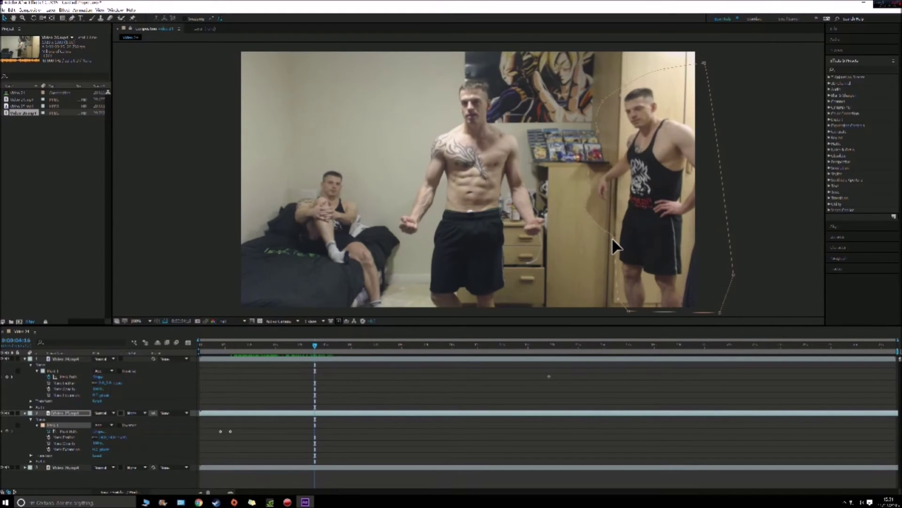
{"action": "left_click_drag", "start_coordinate": [611, 238], "coordinate": [604, 234]}
{"action": "left_click_drag", "start_coordinate": [588, 196], "coordinate": [582, 194]}
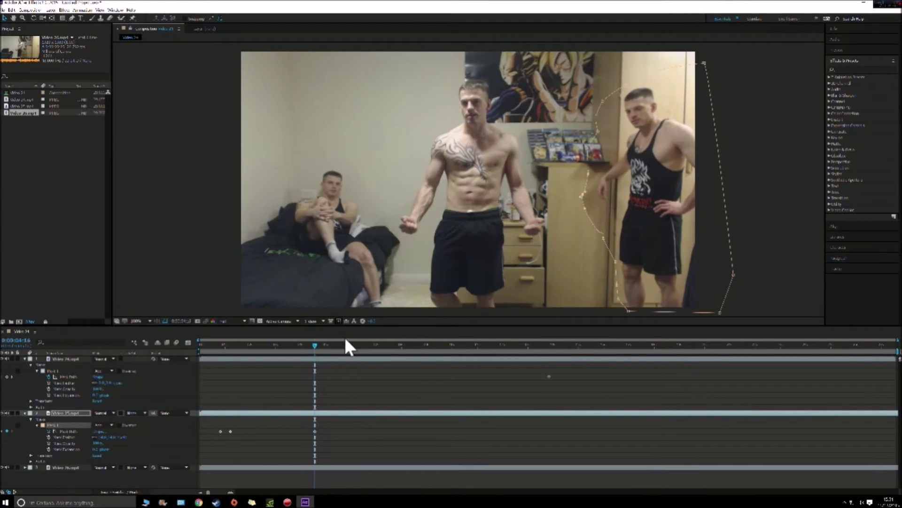
Widen the second mask's inner edge around the man's leg and hand with successive path keyframes up to 0:00:04:27
{"action": "mouse_move", "coordinate": [312, 345]}
{"action": "left_mouse_down"}
{"action": "mouse_move", "coordinate": [327, 346]}
{"action": "mouse_move", "coordinate": [316, 345]}
{"action": "left_mouse_up"}
{"action": "left_click_drag", "start_coordinate": [614, 259], "coordinate": [598, 235]}
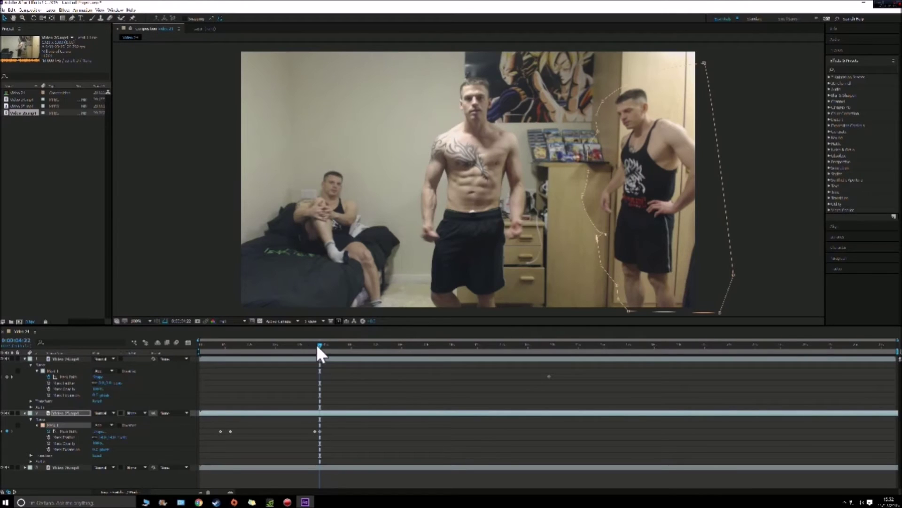
{"action": "mouse_move", "coordinate": [321, 344]}
{"action": "left_mouse_down"}
{"action": "mouse_move", "coordinate": [334, 345]}
{"action": "mouse_move", "coordinate": [326, 345]}
{"action": "left_mouse_up"}
{"action": "left_click_drag", "start_coordinate": [605, 215], "coordinate": [577, 210]}
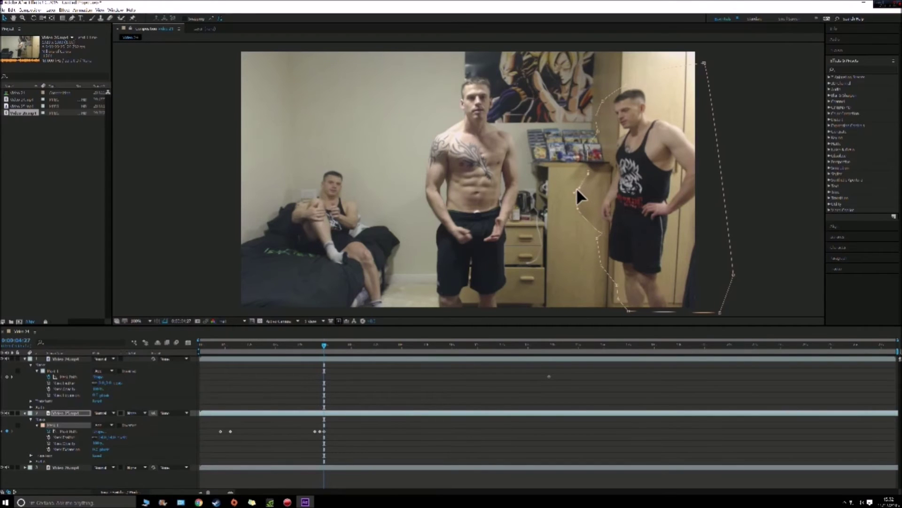
Keyframe the second layer's mask between 0:00:05:06 and 0:00:05:09, moving its inner edge outward around the man's extending hand
{"action": "left_click_drag", "start_coordinate": [323, 346], "coordinate": [331, 346]}
{"action": "left_click_drag", "start_coordinate": [576, 208], "coordinate": [575, 224]}
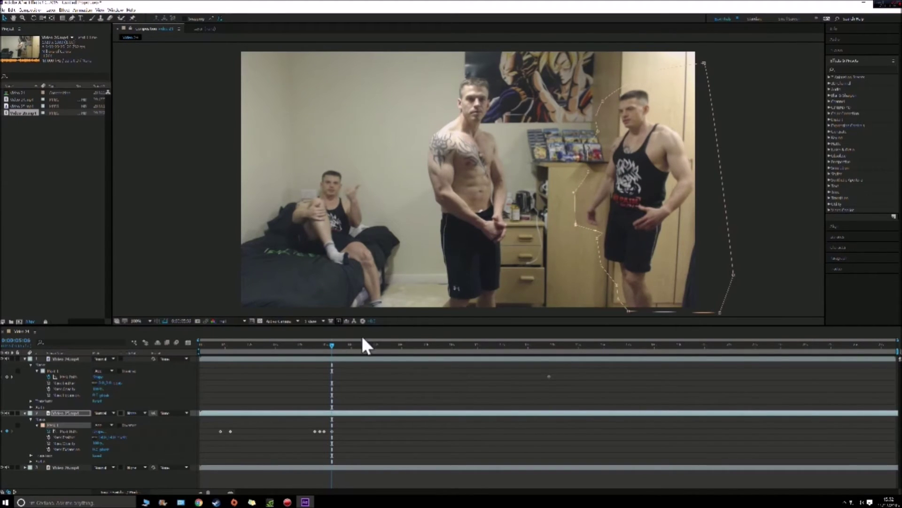
{"action": "left_click_drag", "start_coordinate": [331, 347], "coordinate": [332, 347]}
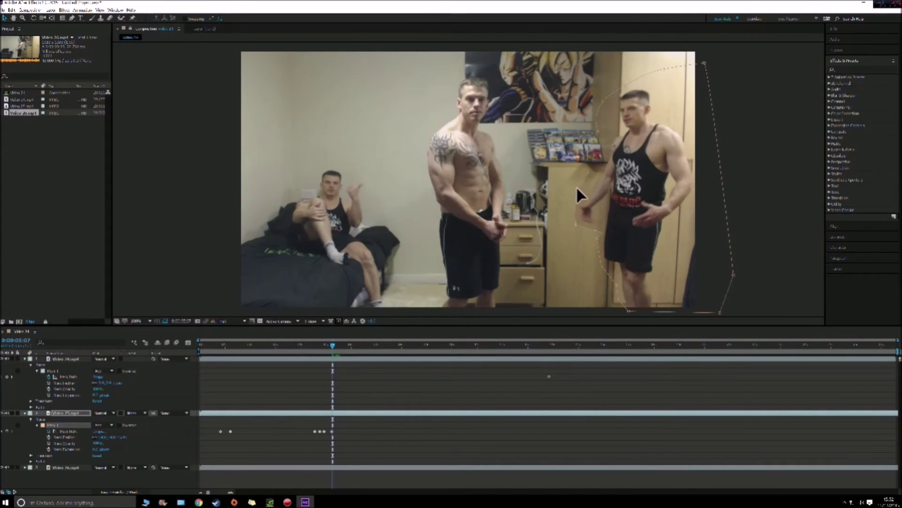
{"action": "left_click_drag", "start_coordinate": [577, 189], "coordinate": [574, 185]}
{"action": "left_click_drag", "start_coordinate": [331, 345], "coordinate": [332, 345]}
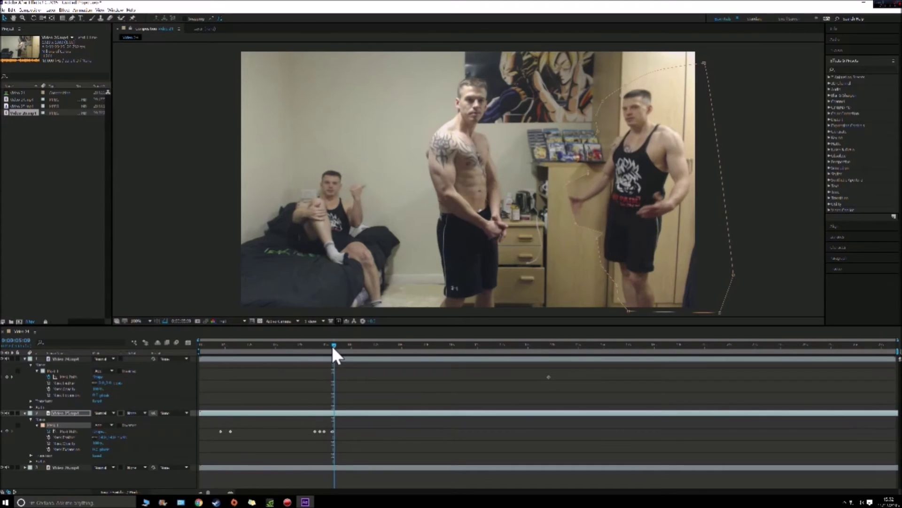
{"action": "left_click_drag", "start_coordinate": [577, 225], "coordinate": [566, 224]}
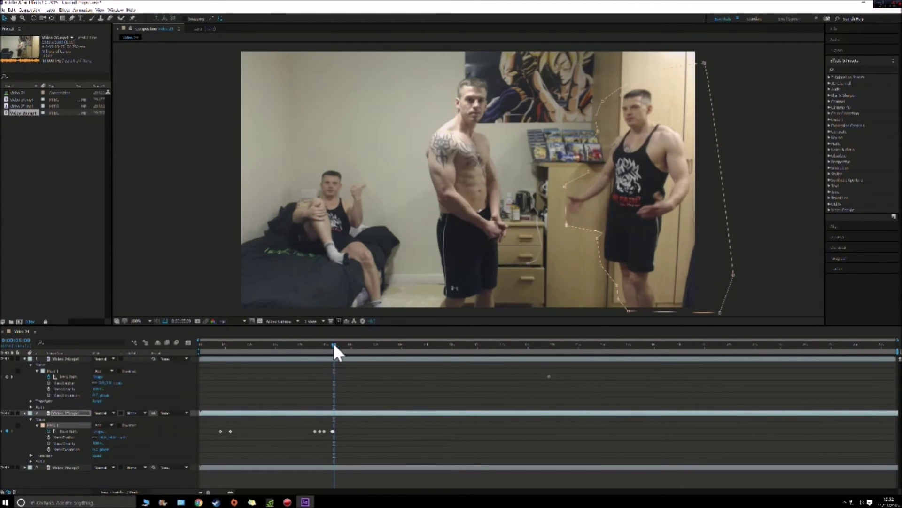
Fit the second mask around the outstretched hand and under the forearm at 0:00:05:11, and extend it past the fingertips at 0:00:05:14
{"action": "key", "text": "space"}
{"action": "key", "text": "space"}
{"action": "left_click_drag", "start_coordinate": [335, 344], "coordinate": [337, 344]}
{"action": "left_click_drag", "start_coordinate": [554, 190], "coordinate": [554, 189]}
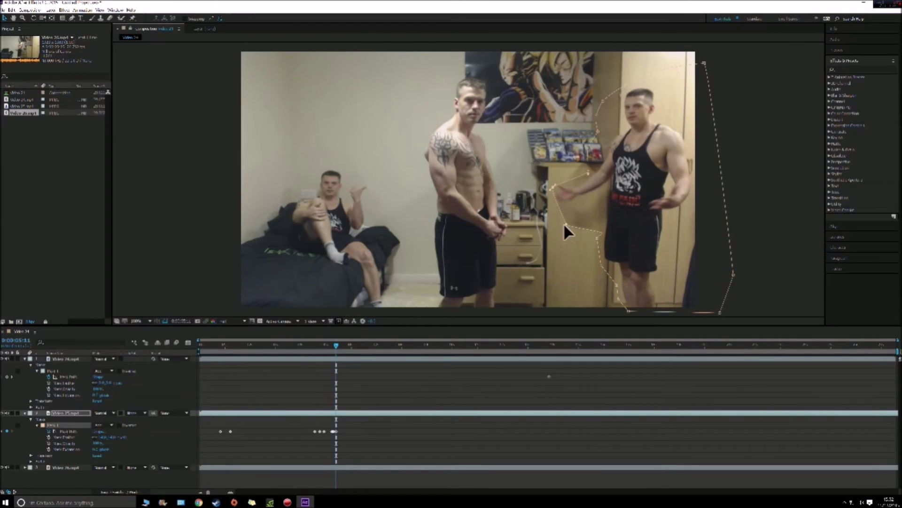
{"action": "left_click_drag", "start_coordinate": [599, 235], "coordinate": [590, 212]}
{"action": "left_click_drag", "start_coordinate": [566, 222], "coordinate": [557, 207]}
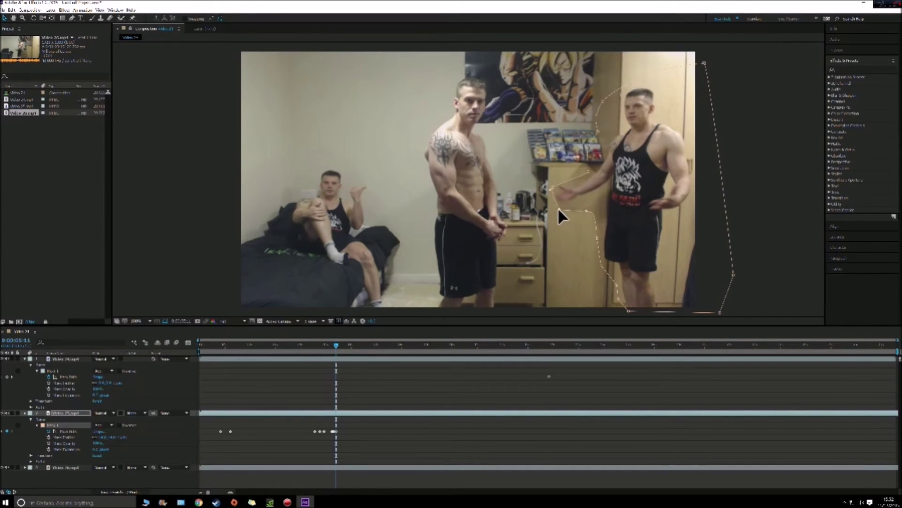
{"action": "left_click", "coordinate": [587, 209]}
{"action": "left_click_drag", "start_coordinate": [333, 345], "coordinate": [337, 347]}
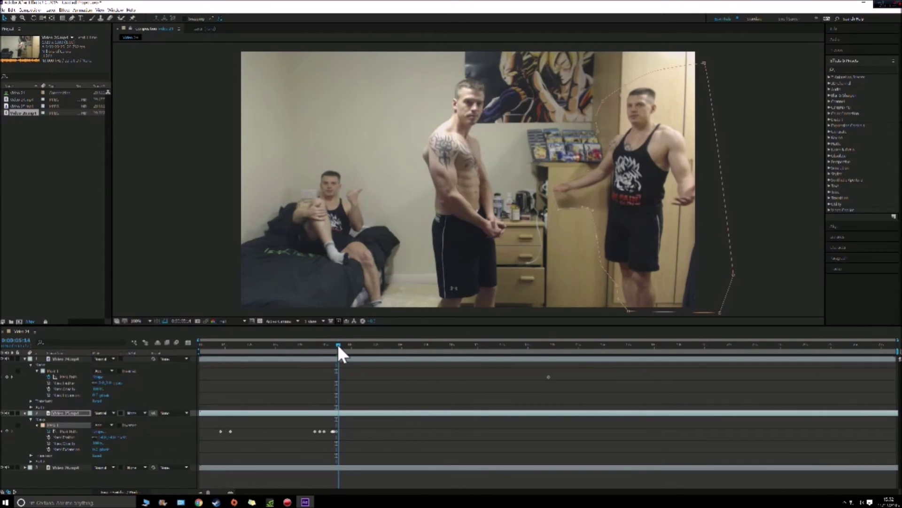
{"action": "left_click_drag", "start_coordinate": [554, 185], "coordinate": [551, 182]}
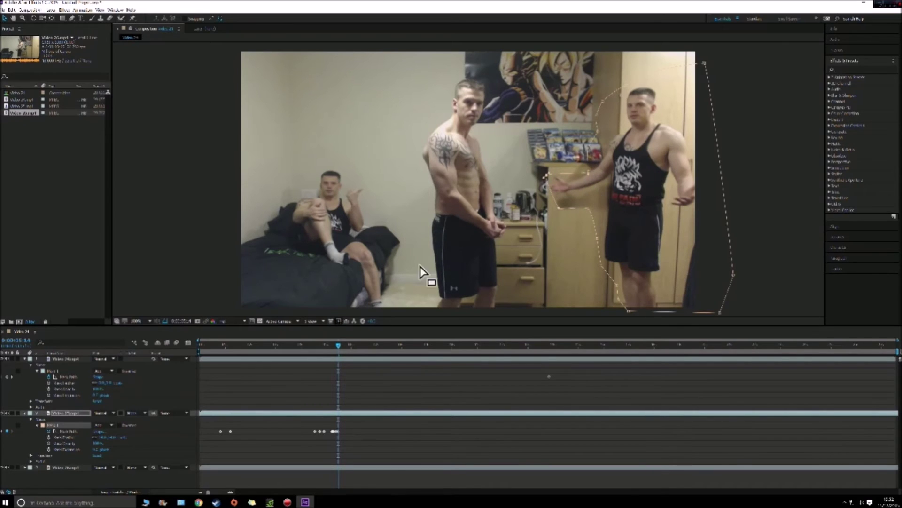
At 0:00:06:10, pull the second mask's point below the outstretched hand farther down and outward
{"action": "left_click_drag", "start_coordinate": [336, 344], "coordinate": [363, 344]}
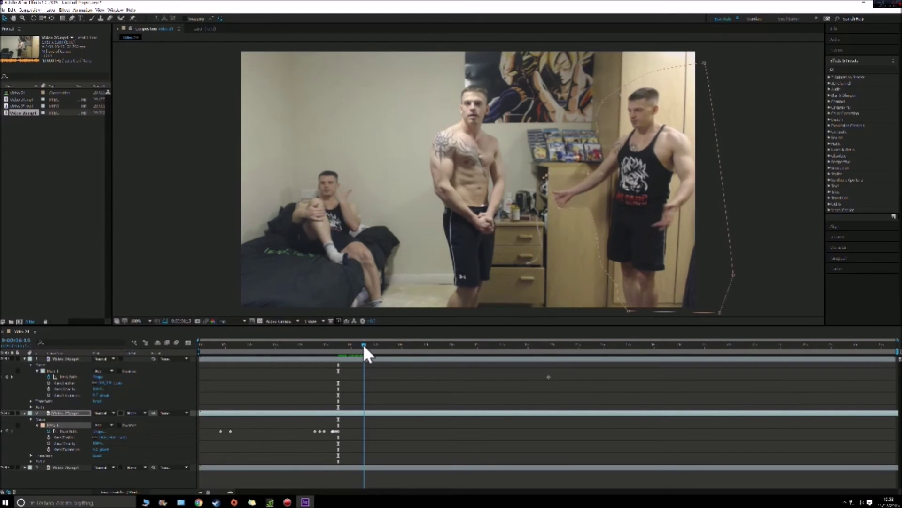
{"action": "left_click_drag", "start_coordinate": [363, 344], "coordinate": [359, 344]}
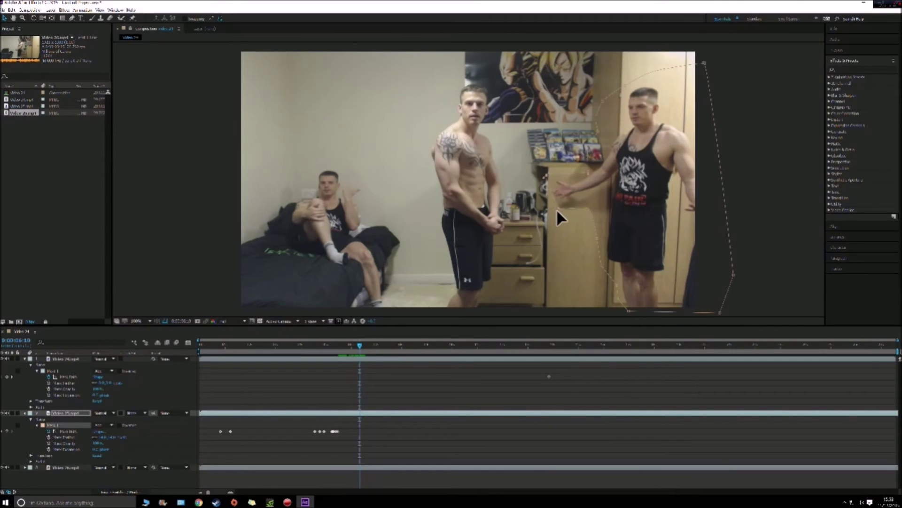
{"action": "left_click_drag", "start_coordinate": [557, 209], "coordinate": [550, 231]}
Keyframe the second mask at 0:00:06:18, 0:00:06:20 and 0:00:06:14, widening its path beyond the hand and above the forearm
{"action": "left_click_drag", "start_coordinate": [359, 344], "coordinate": [366, 344]}
{"action": "left_click_drag", "start_coordinate": [545, 175], "coordinate": [543, 175]}
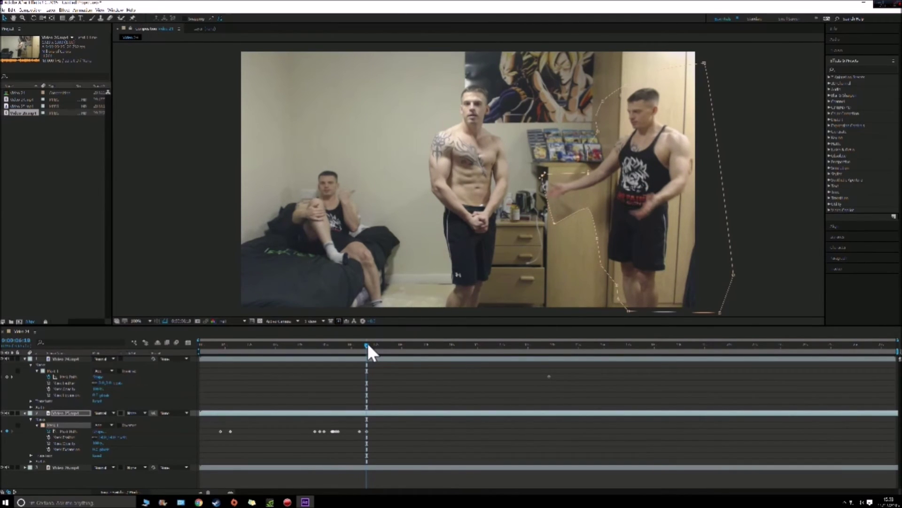
{"action": "left_click_drag", "start_coordinate": [367, 344], "coordinate": [369, 345]}
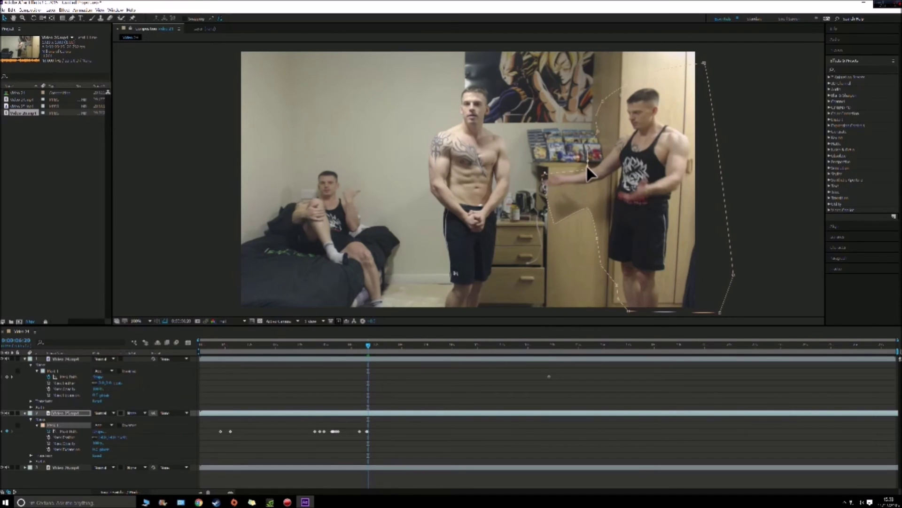
{"action": "left_click_drag", "start_coordinate": [589, 171], "coordinate": [537, 173]}
{"action": "left_click_drag", "start_coordinate": [371, 343], "coordinate": [365, 344]}
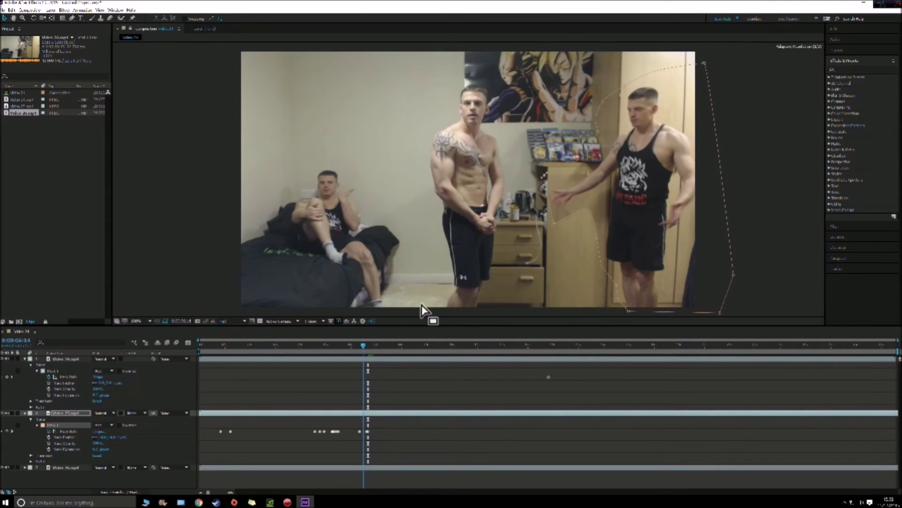
{"action": "left_click_drag", "start_coordinate": [543, 174], "coordinate": [588, 151]}
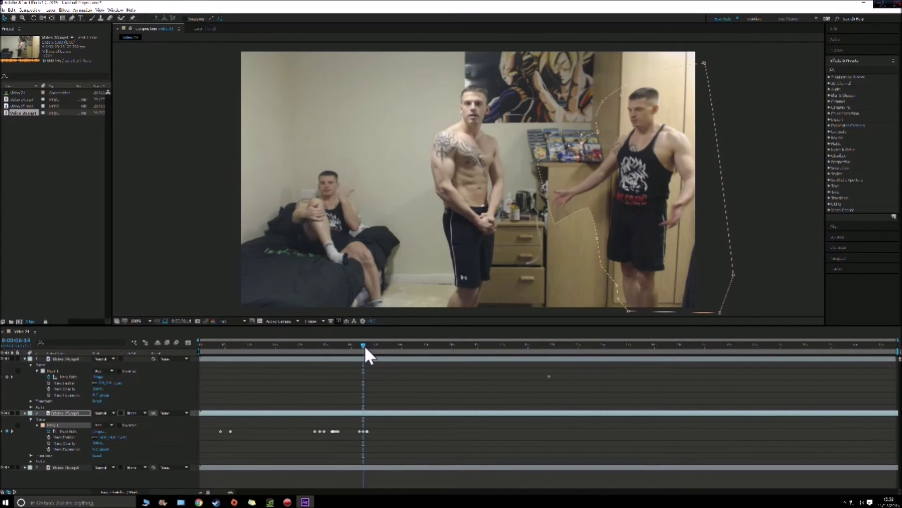
Raise the second mask's outer corner above the man's lifting hand with successive path keyframes up to 0:00:06:26
{"action": "left_click_drag", "start_coordinate": [363, 345], "coordinate": [370, 344]}
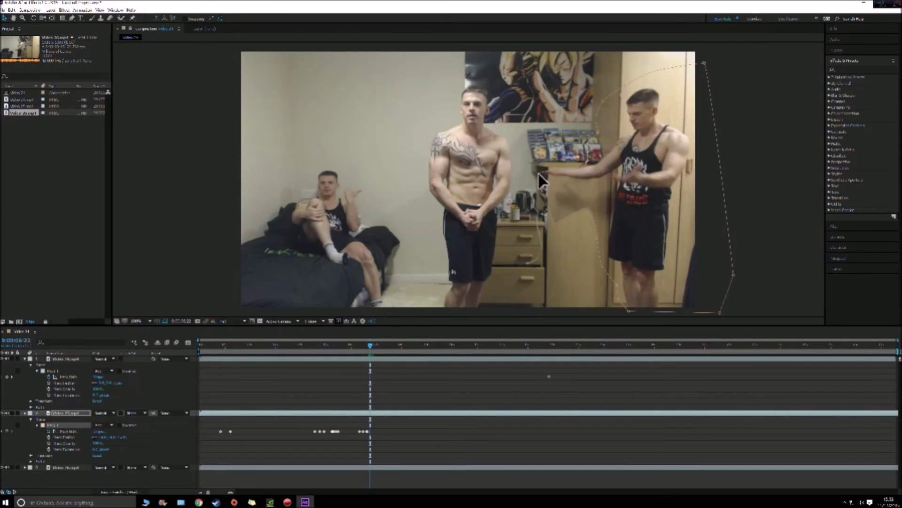
{"action": "left_click_drag", "start_coordinate": [535, 166], "coordinate": [531, 161]}
{"action": "left_click_drag", "start_coordinate": [370, 345], "coordinate": [374, 345]}
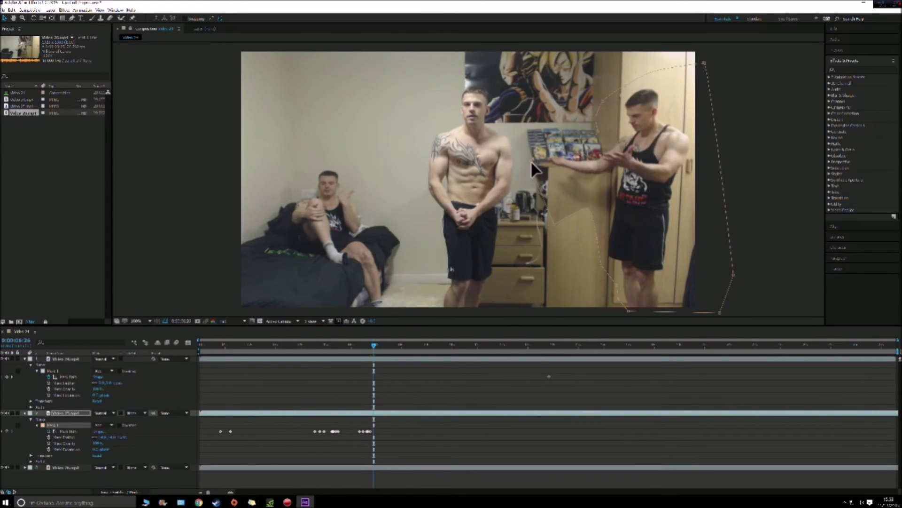
{"action": "left_click_drag", "start_coordinate": [531, 159], "coordinate": [528, 144]}
Lower the second mask's edge below the forearm at 0:00:07:04, and pull its inner edge back toward the body at 0:00:07:17
{"action": "left_click_drag", "start_coordinate": [374, 345], "coordinate": [379, 346]}
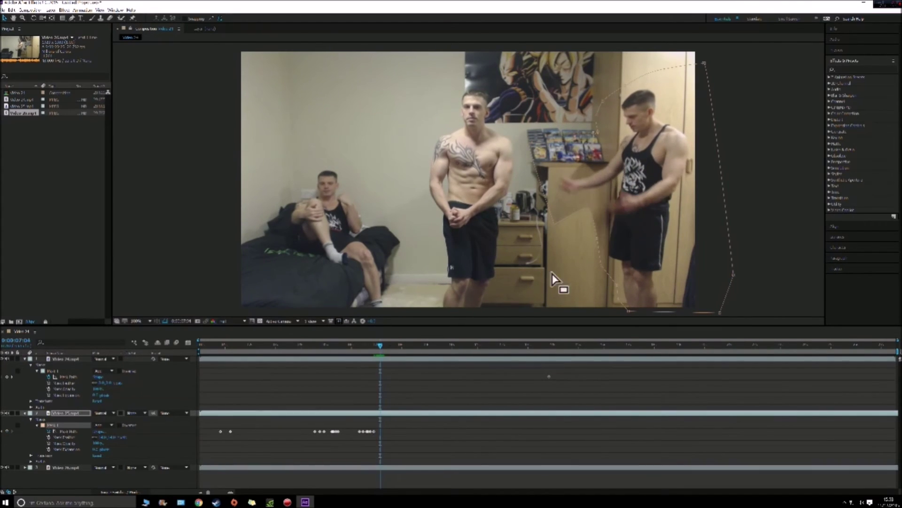
{"action": "left_click_drag", "start_coordinate": [587, 209], "coordinate": [583, 222]}
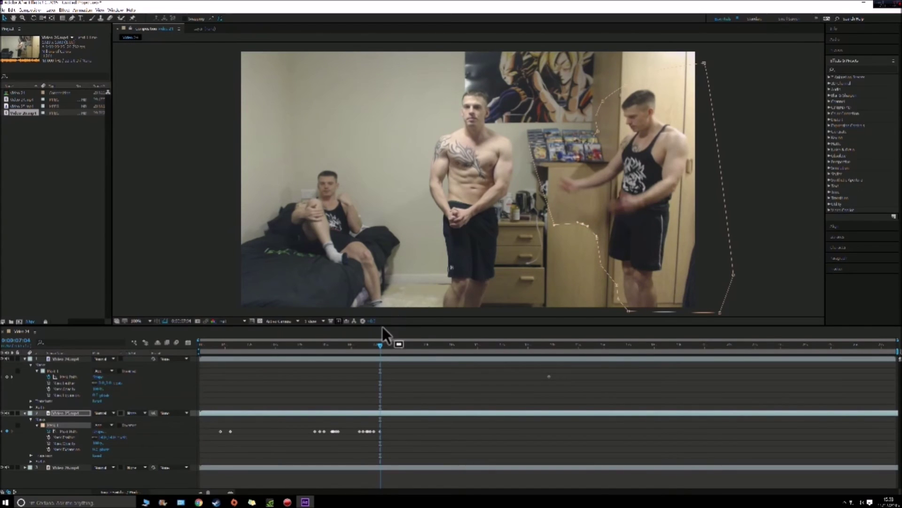
{"action": "key", "text": "space"}
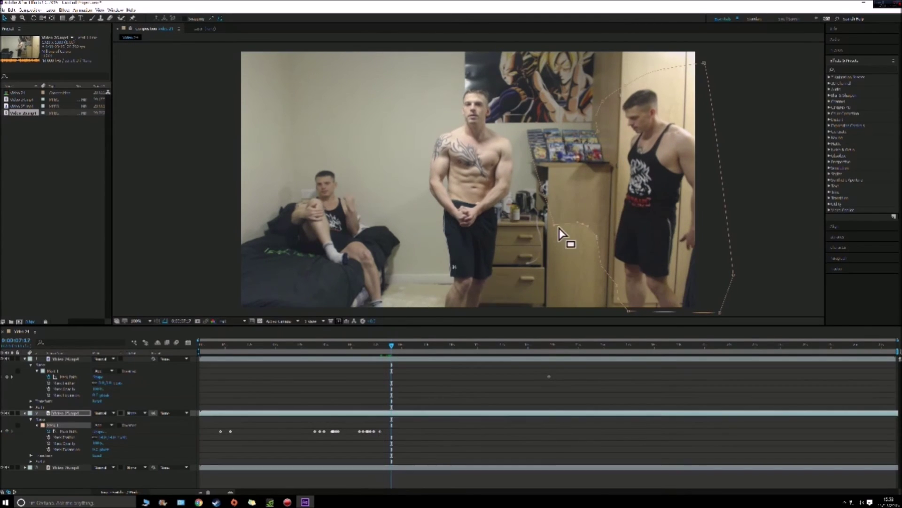
{"action": "left_click_drag", "start_coordinate": [591, 213], "coordinate": [578, 162]}
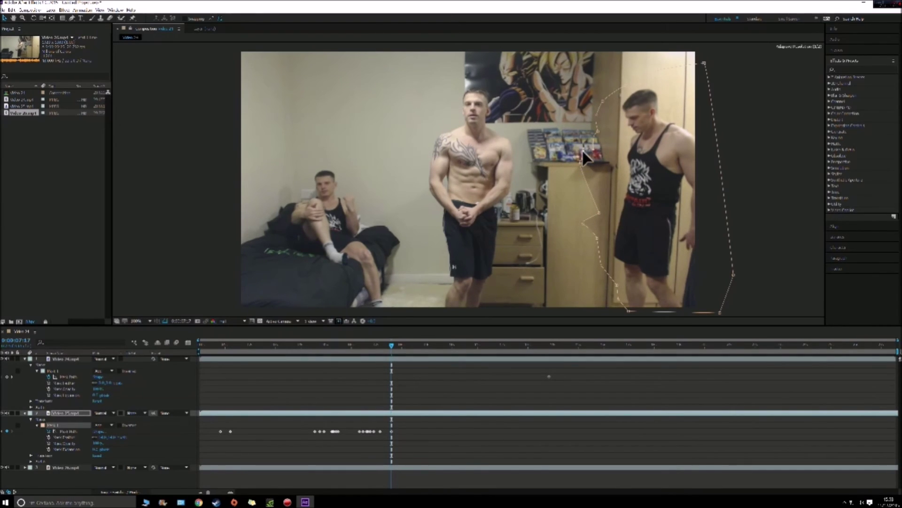
Widen the second mask beside the man's hand at 0:00:10:08, and reshape its upper inner edge near his head at 0:00:15:15
{"action": "left_click_drag", "start_coordinate": [390, 346], "coordinate": [458, 367]}
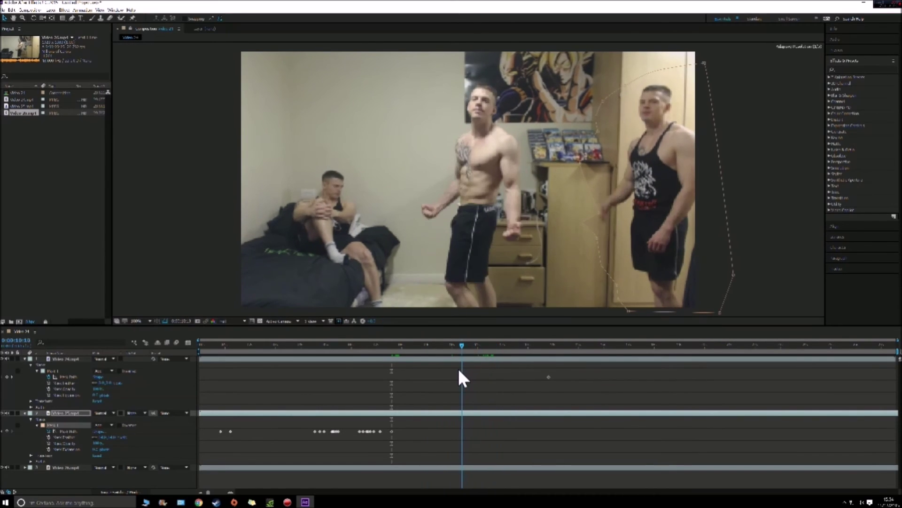
{"action": "left_click_drag", "start_coordinate": [598, 211], "coordinate": [568, 208]}
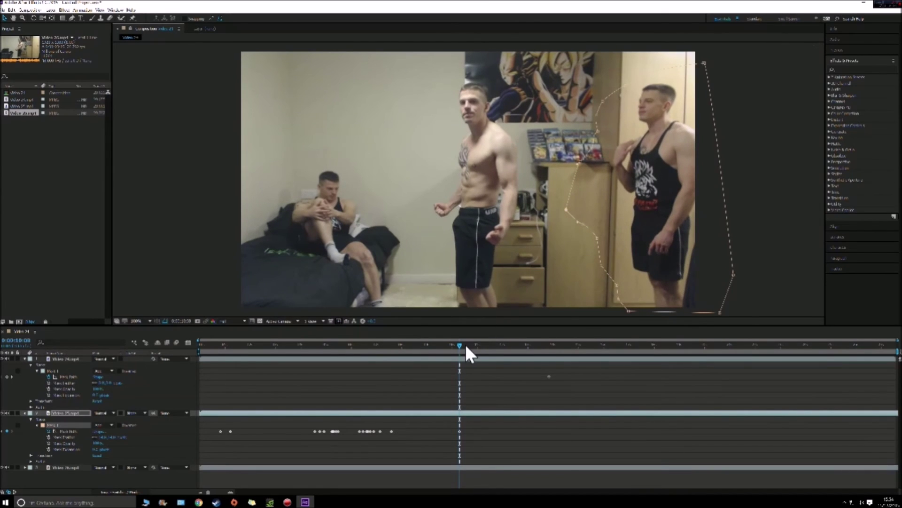
{"action": "left_click_drag", "start_coordinate": [460, 344], "coordinate": [591, 345]}
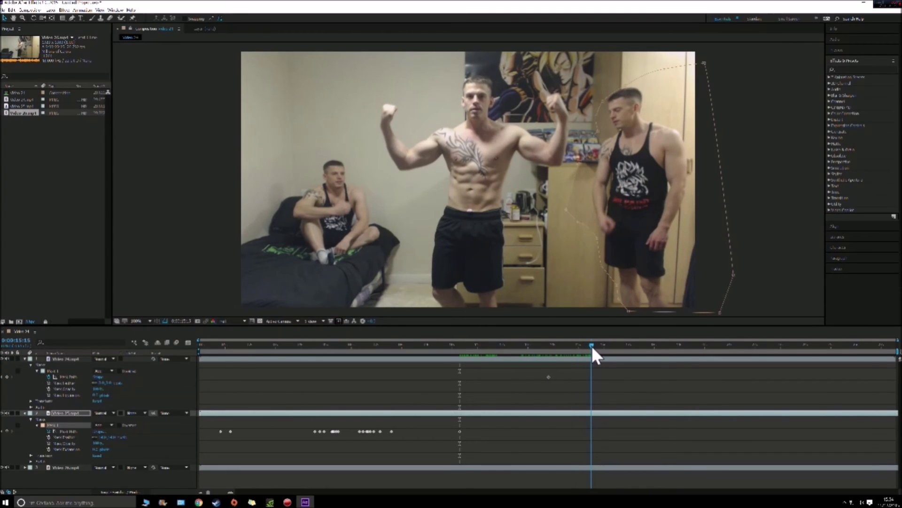
{"action": "left_click_drag", "start_coordinate": [602, 100], "coordinate": [622, 82]}
Trim the end of the top layer to about 0:00:23:20, end the work area there, and select the second layer
{"action": "left_click_drag", "start_coordinate": [590, 345], "coordinate": [797, 352]}
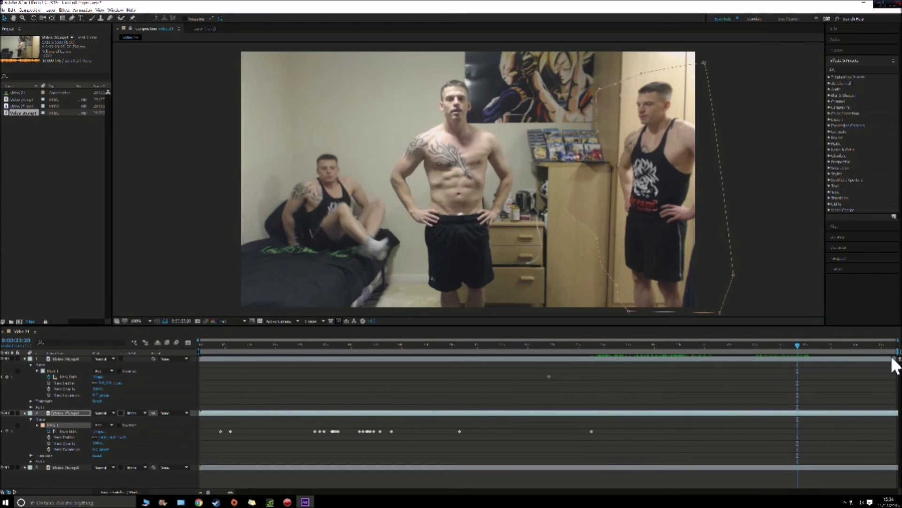
{"action": "left_click_drag", "start_coordinate": [894, 359], "coordinate": [802, 367]}
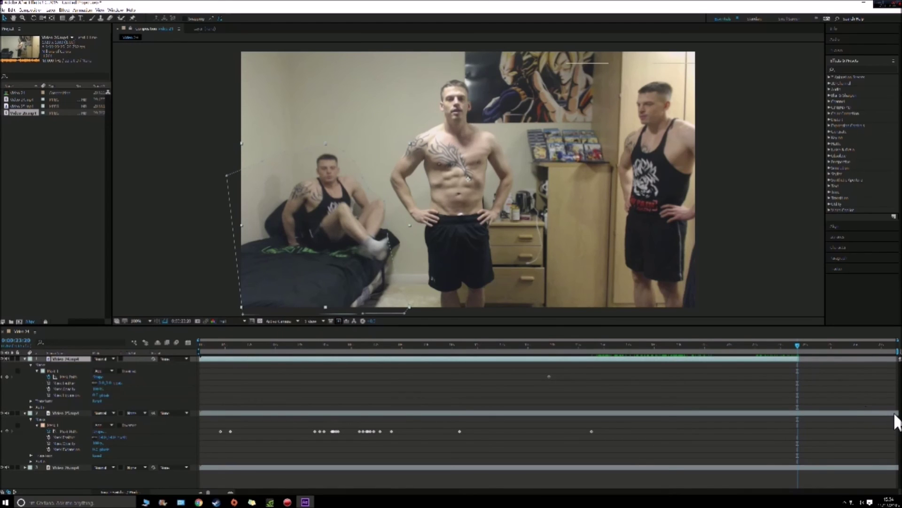
{"action": "left_click", "coordinate": [68, 412]}
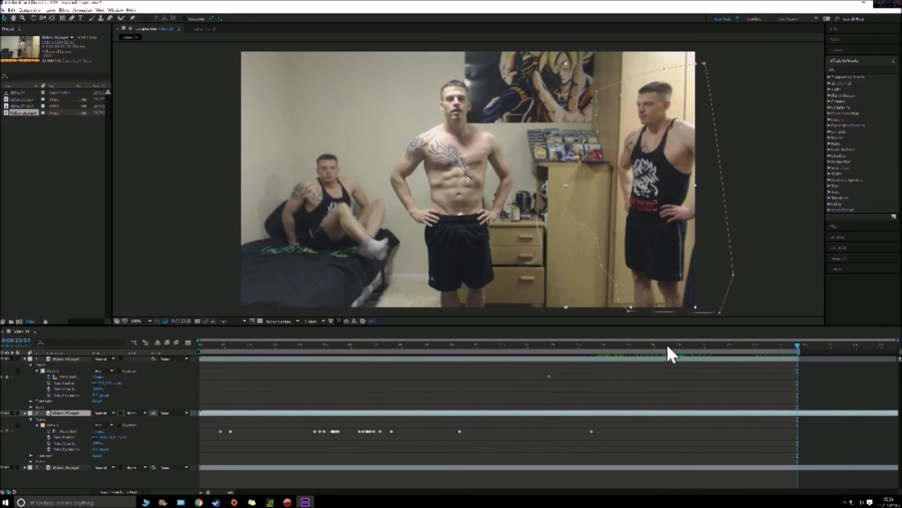
Set the composition's preview resolution to Quarter and play a preview from the start
{"action": "key", "text": "space"}
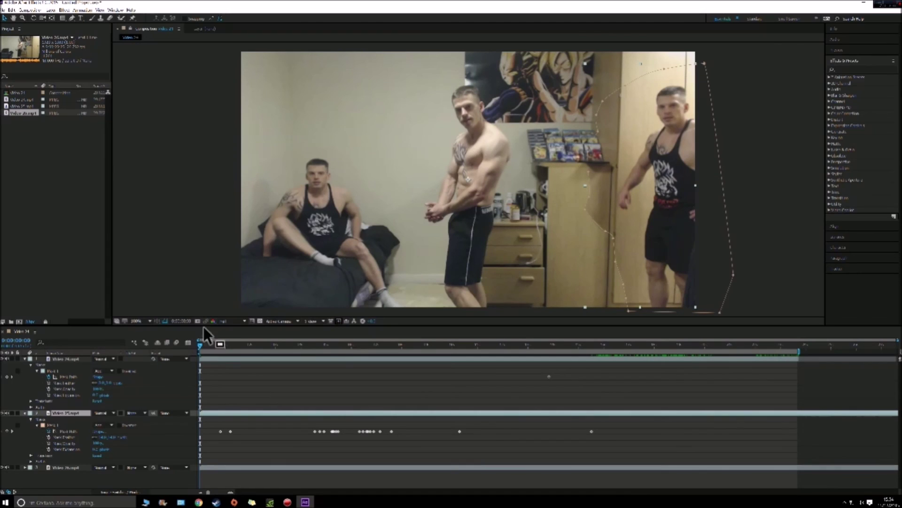
{"action": "left_click", "coordinate": [232, 321]}
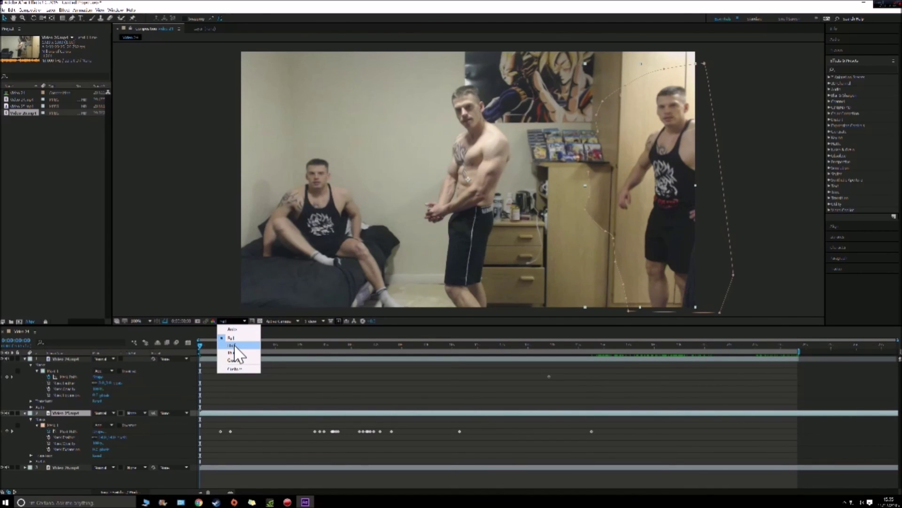
{"action": "left_click", "coordinate": [235, 361]}
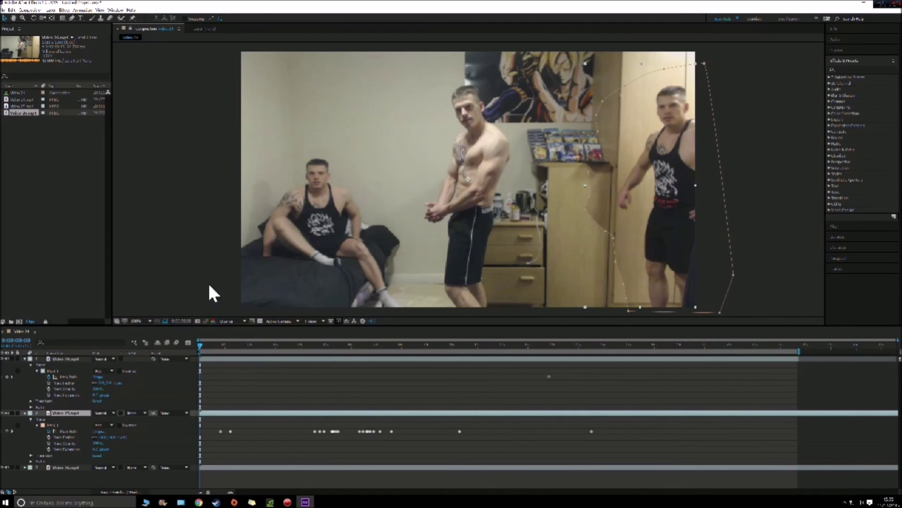
{"action": "left_click", "coordinate": [33, 9]}
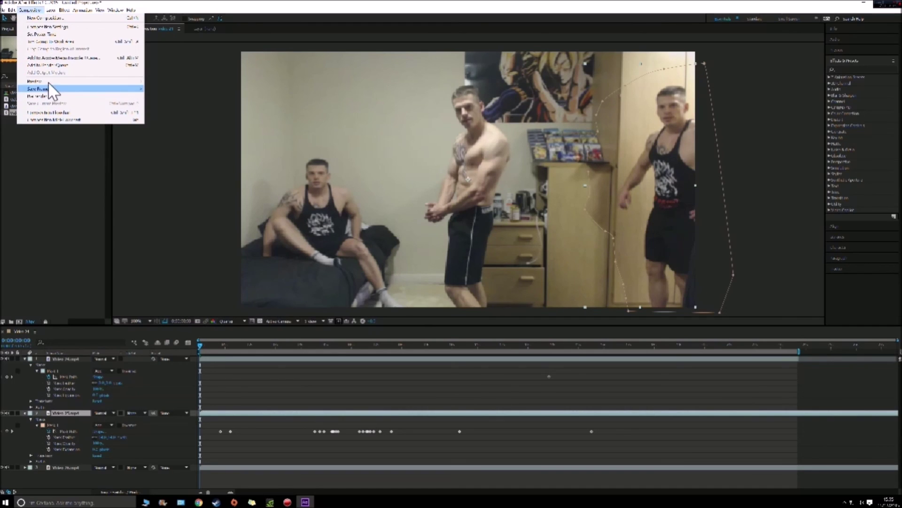
{"action": "mouse_move", "coordinate": [65, 85]}
{"action": "left_click", "coordinate": [175, 82]}
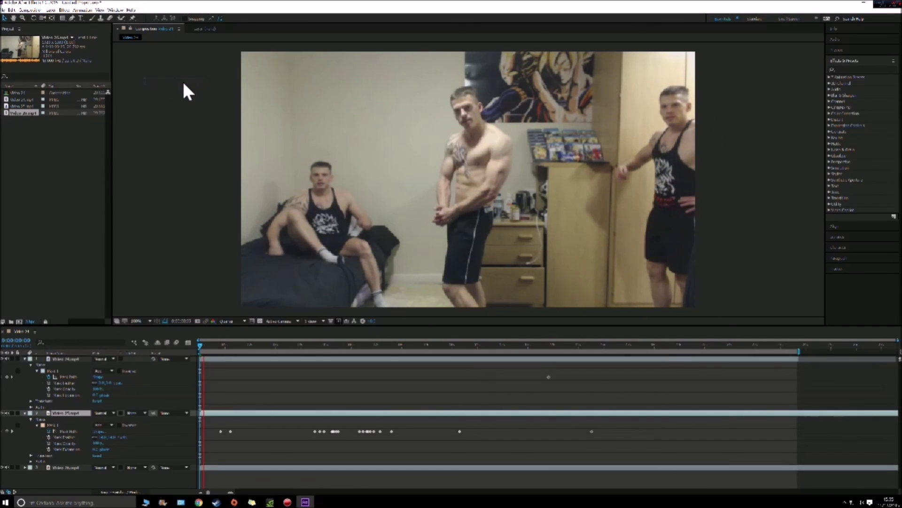